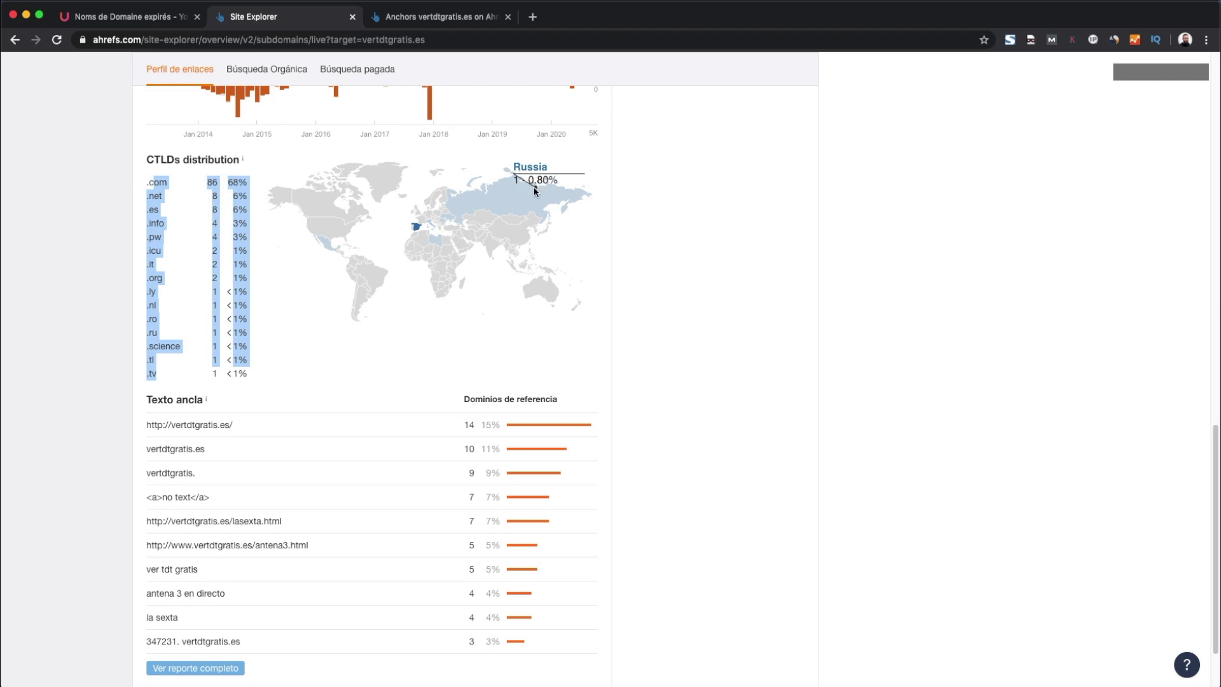
Check the country distribution of the links on the CTLDs map, and open the full list of referring domains for vertdtgratis.es.
mouse_move(326, 246)
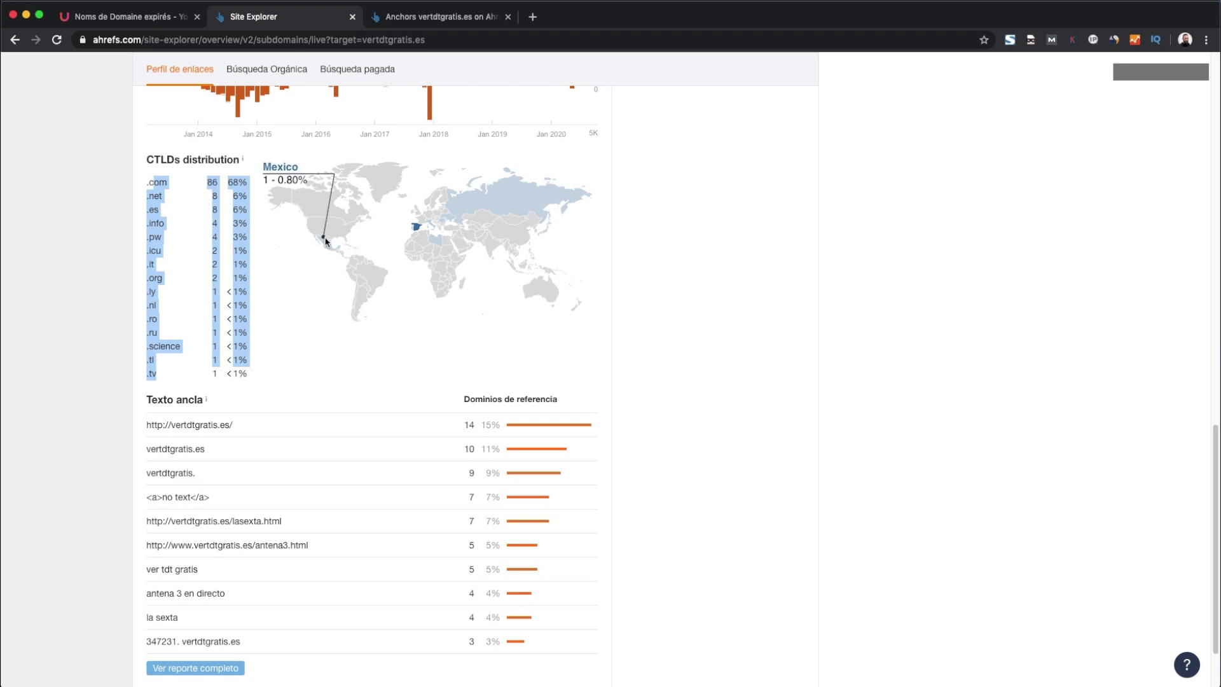
mouse_move(417, 227)
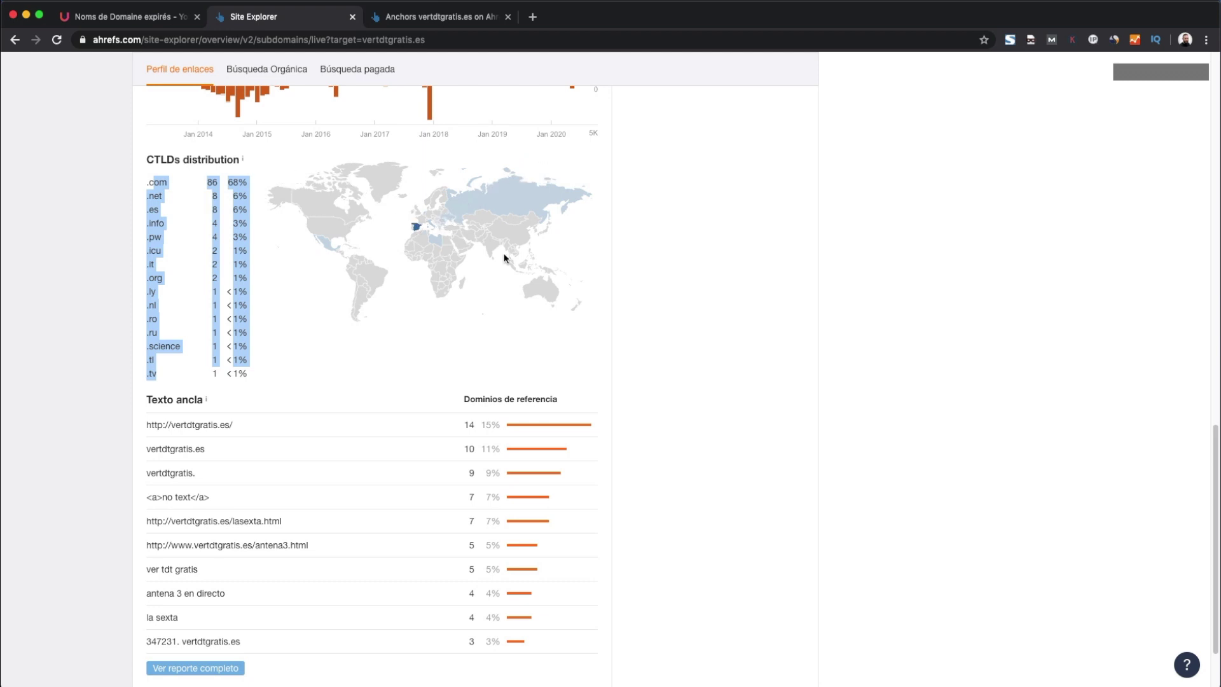
scroll(614, 334, "down", 2)
scroll(624, 332, "up", 6)
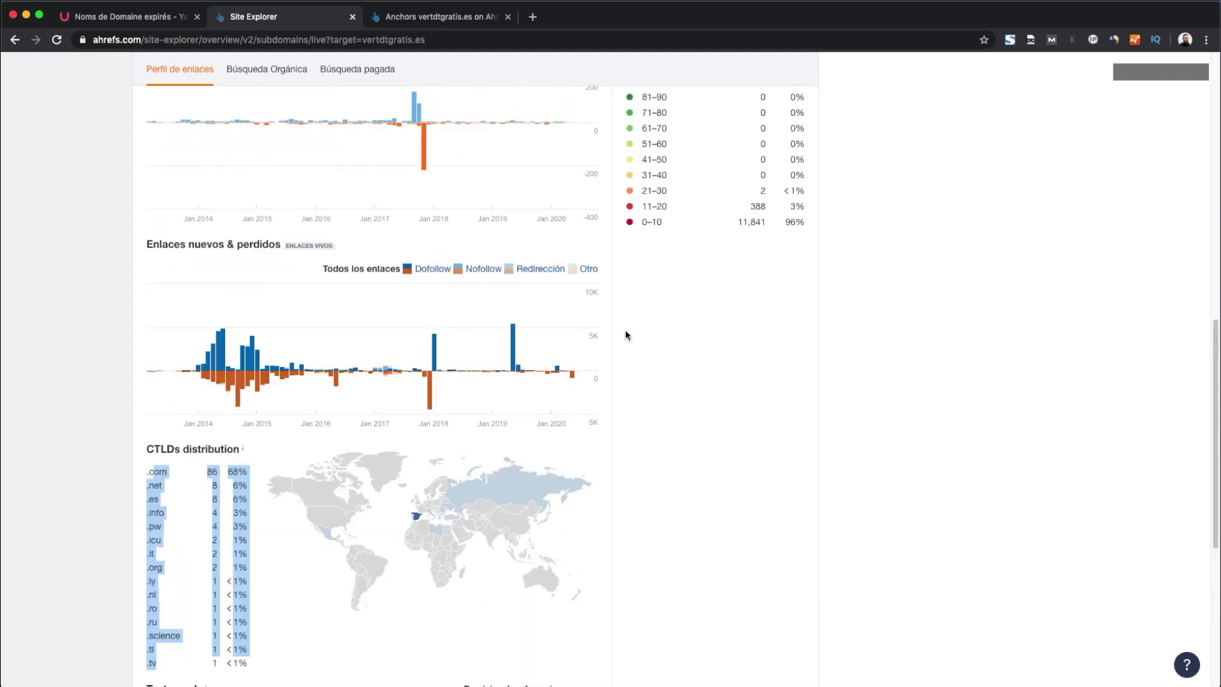
scroll(625, 336, "up", 15)
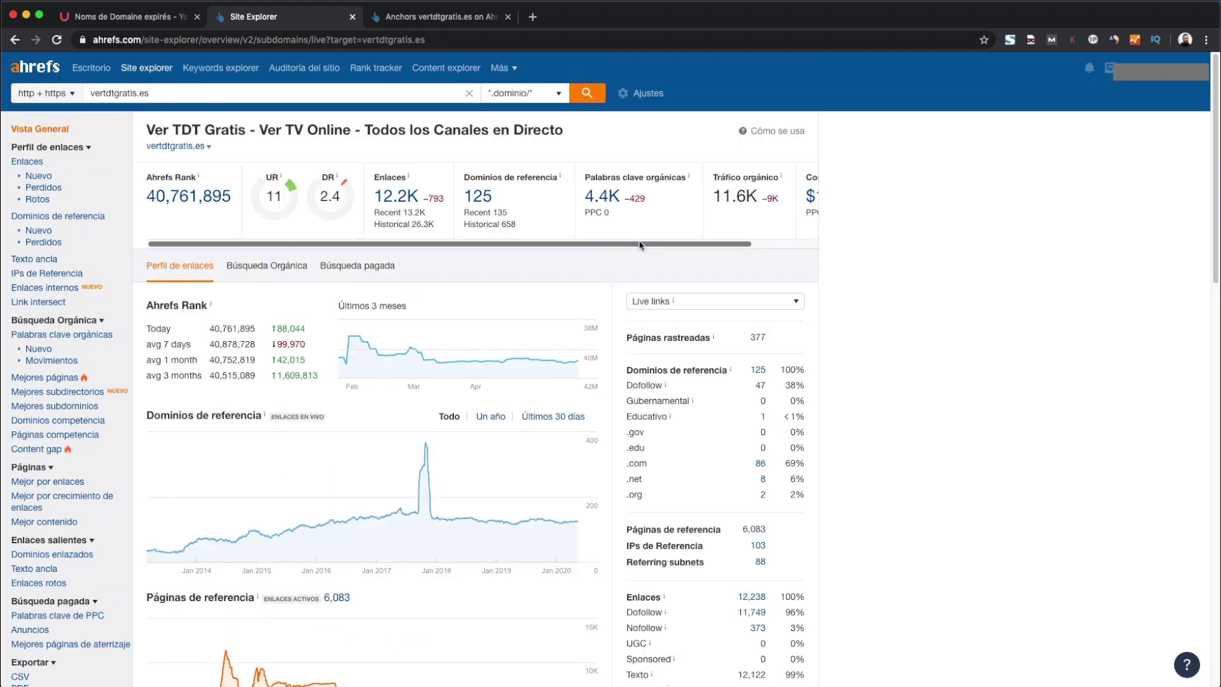
left_click(478, 201)
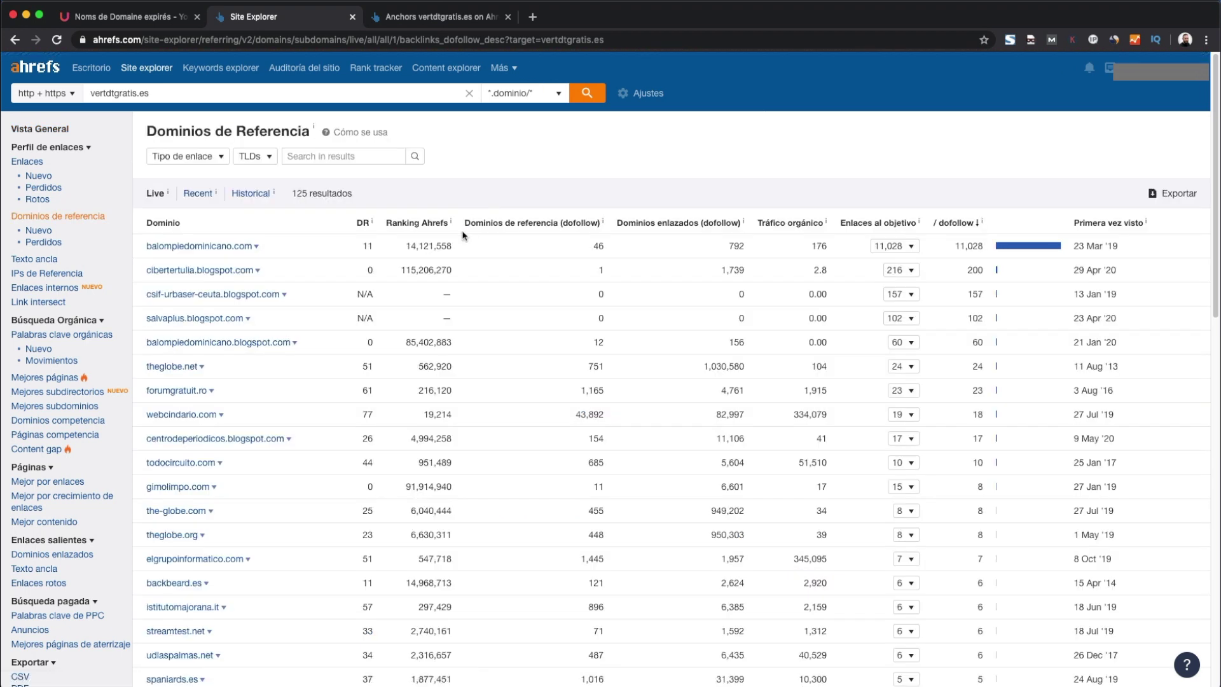
Examine the first page of referring domains, comparing their names, DR and dofollow link counts down to the end of the list.
scroll(400, 288, "down", 1)
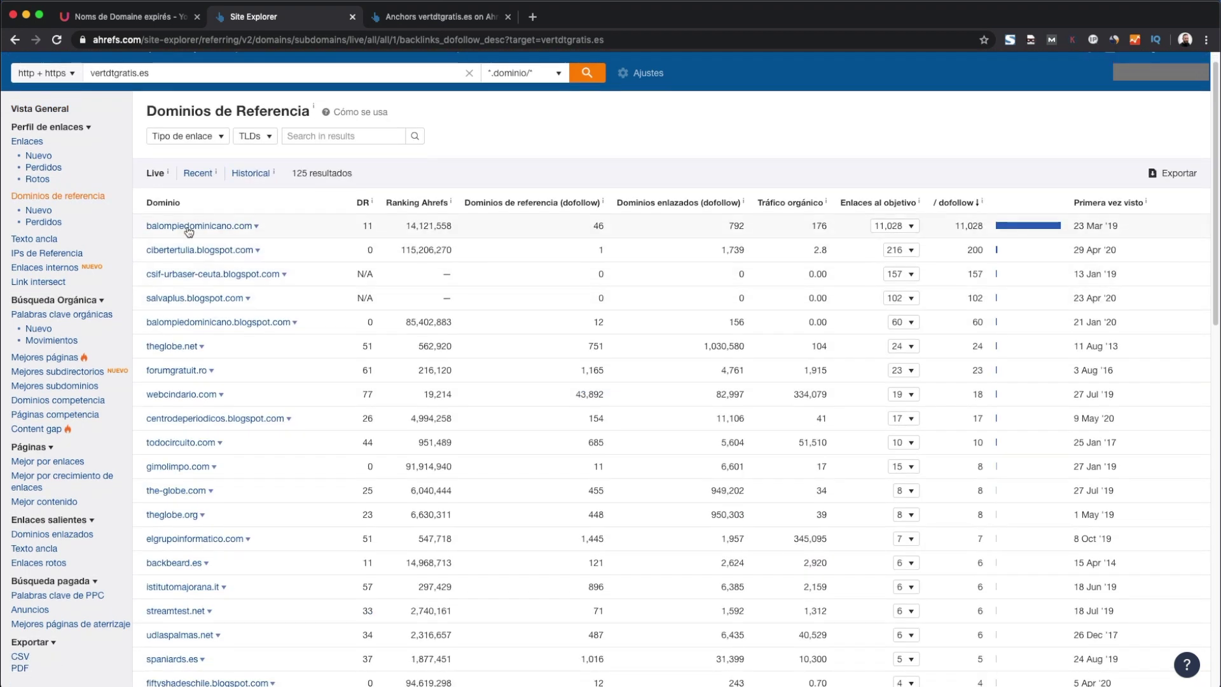
scroll(169, 257, "down", 1)
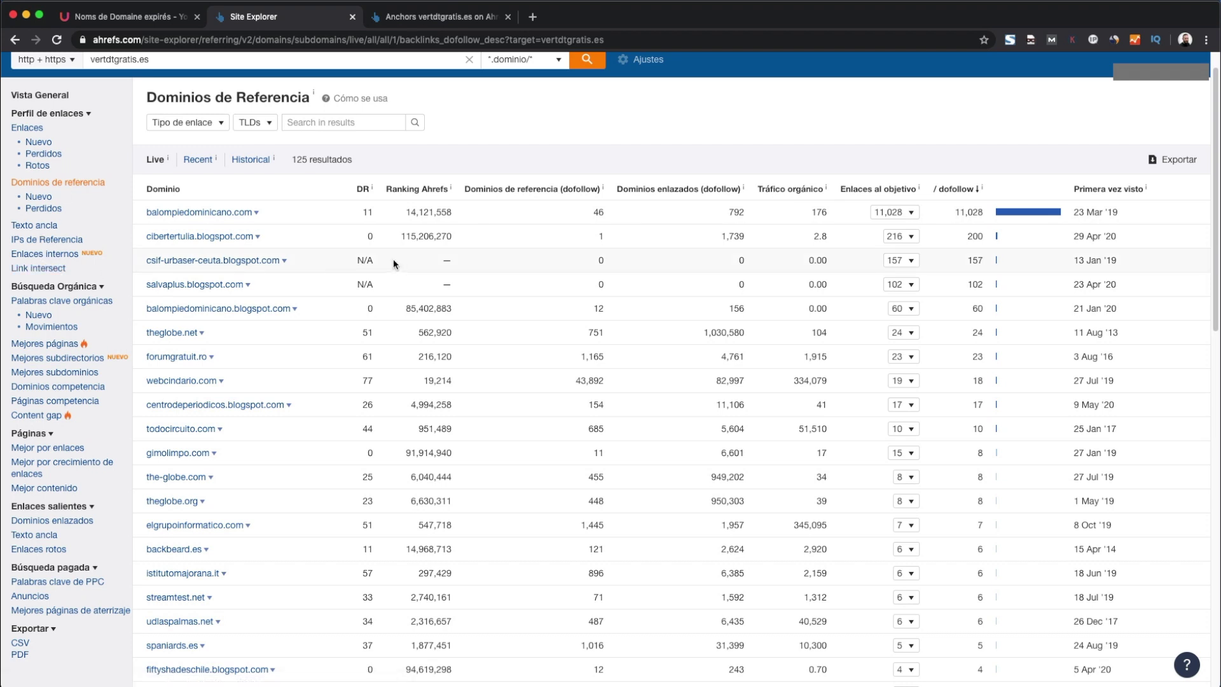
scroll(246, 253, "down", 1)
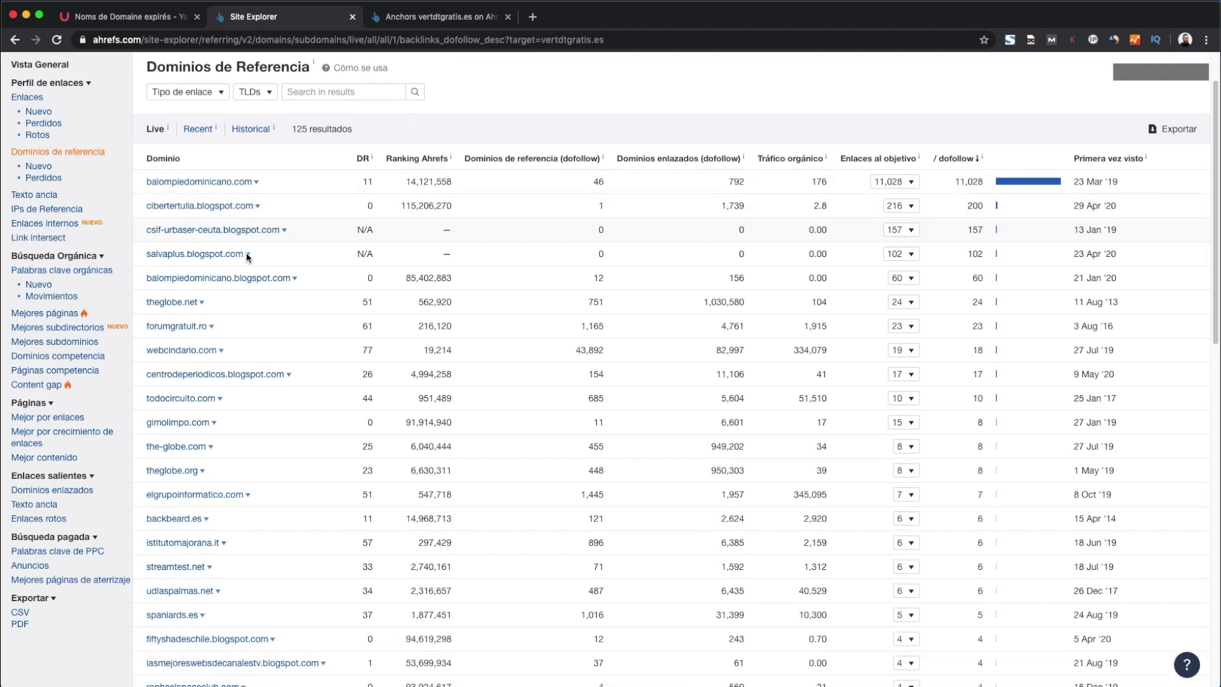
scroll(246, 256, "down", 1)
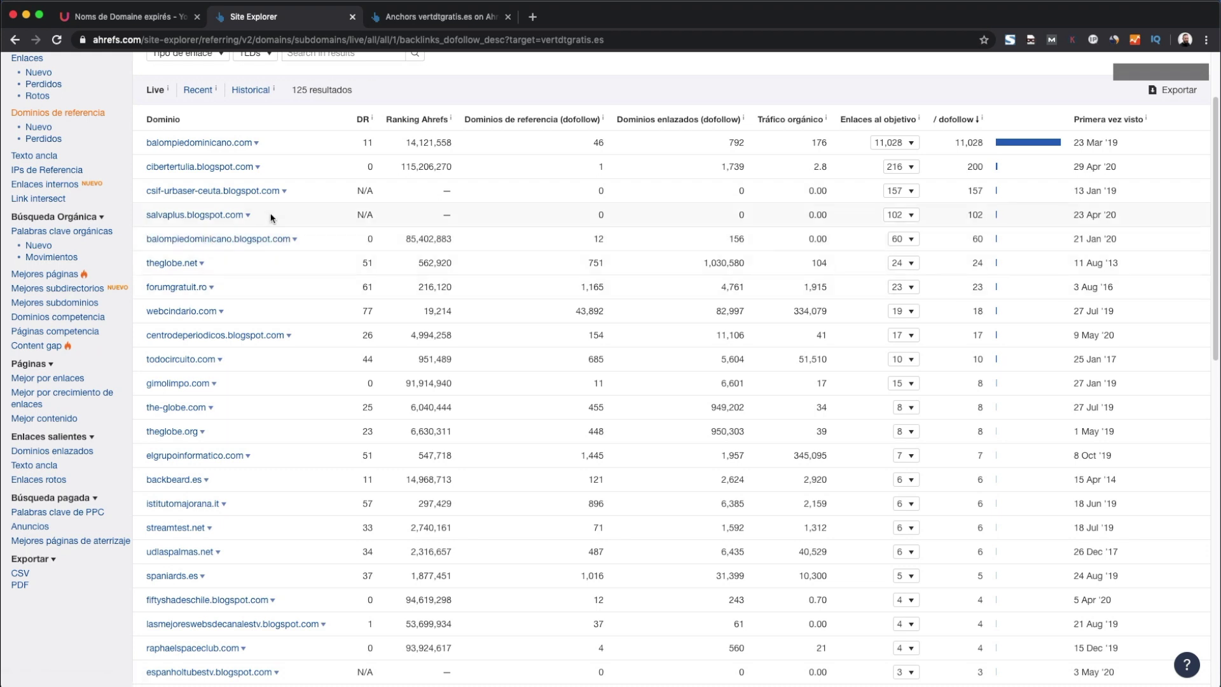
scroll(273, 229, "down", 3)
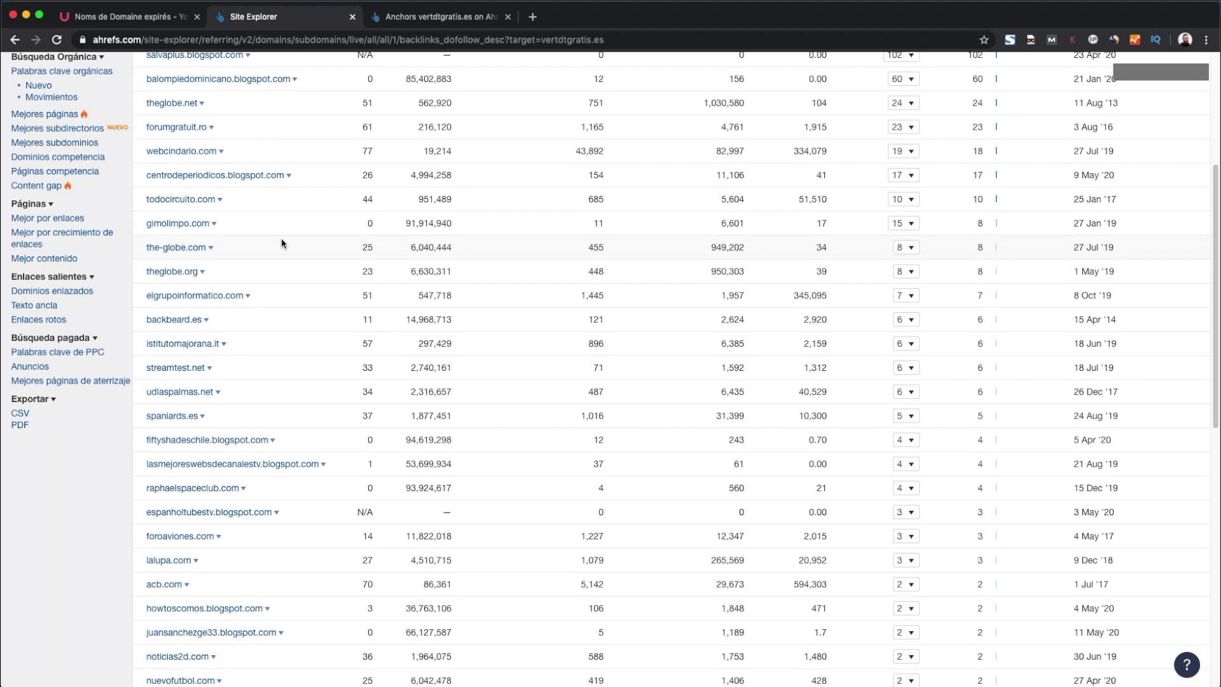
scroll(281, 243, "down", 1)
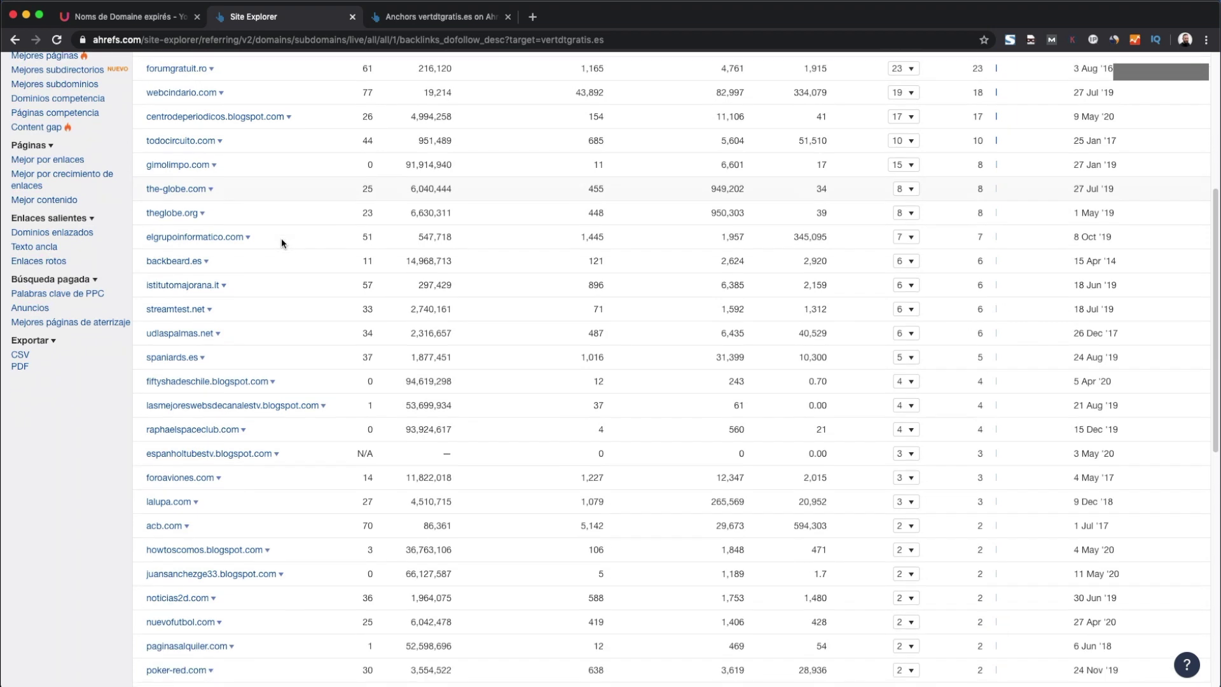
scroll(273, 274, "down", 2)
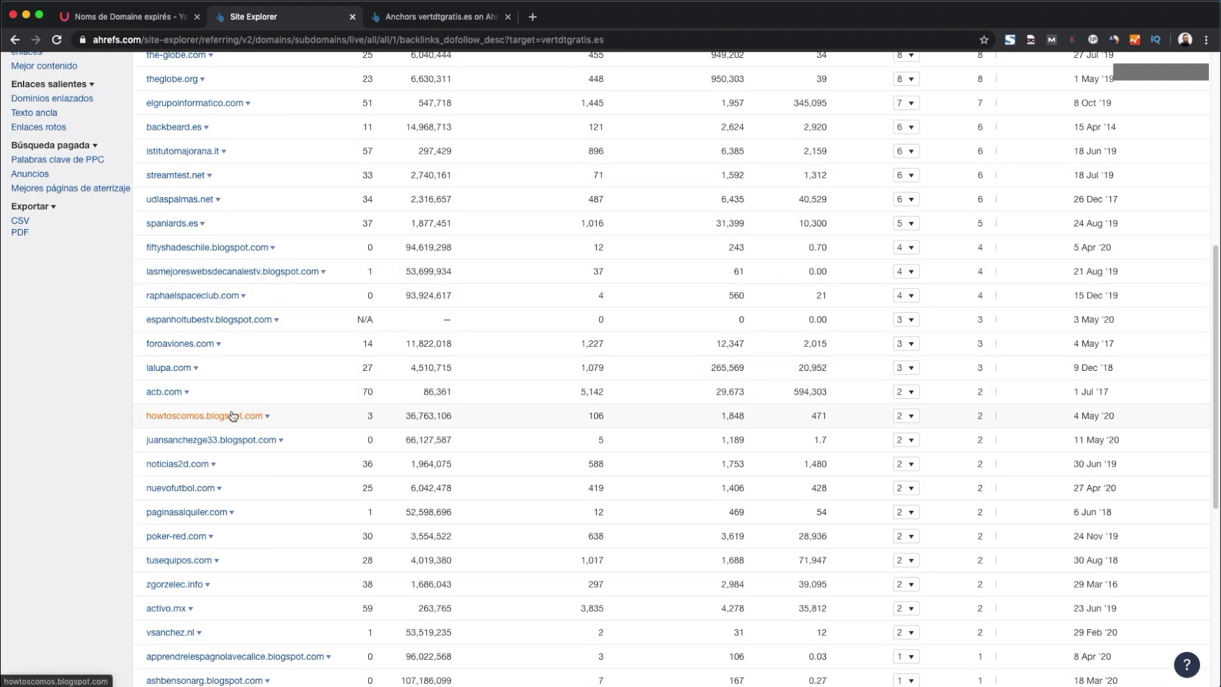
scroll(233, 416, "down", 1)
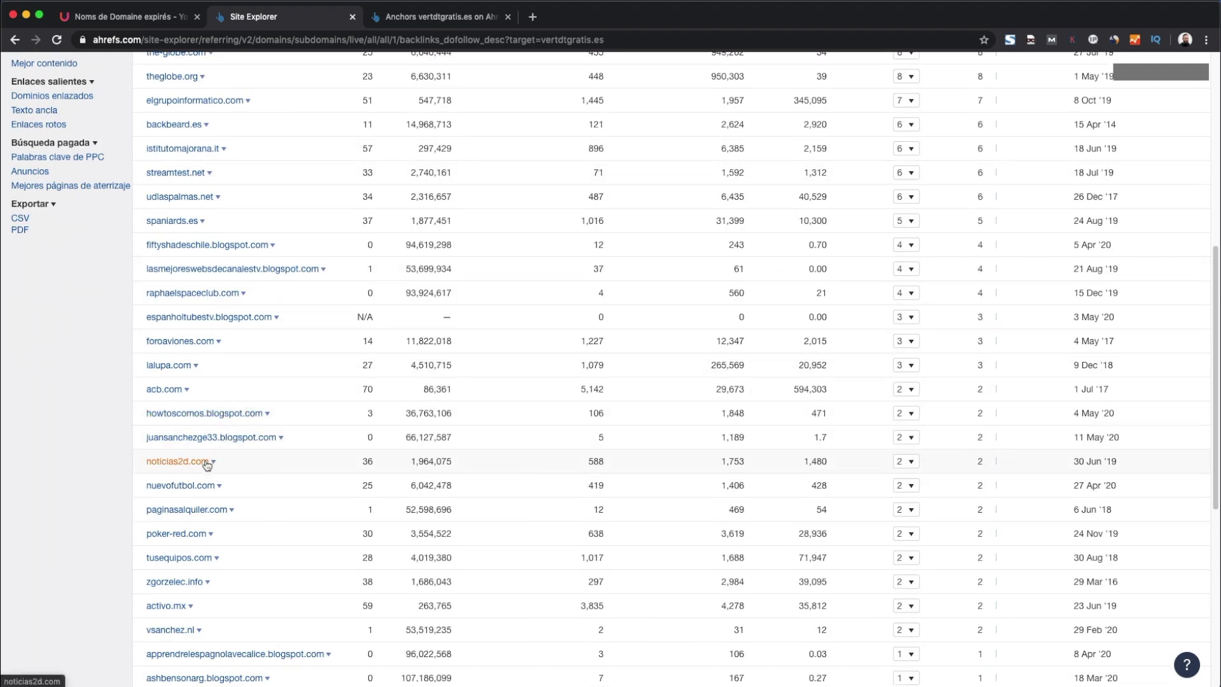
scroll(206, 465, "down", 1)
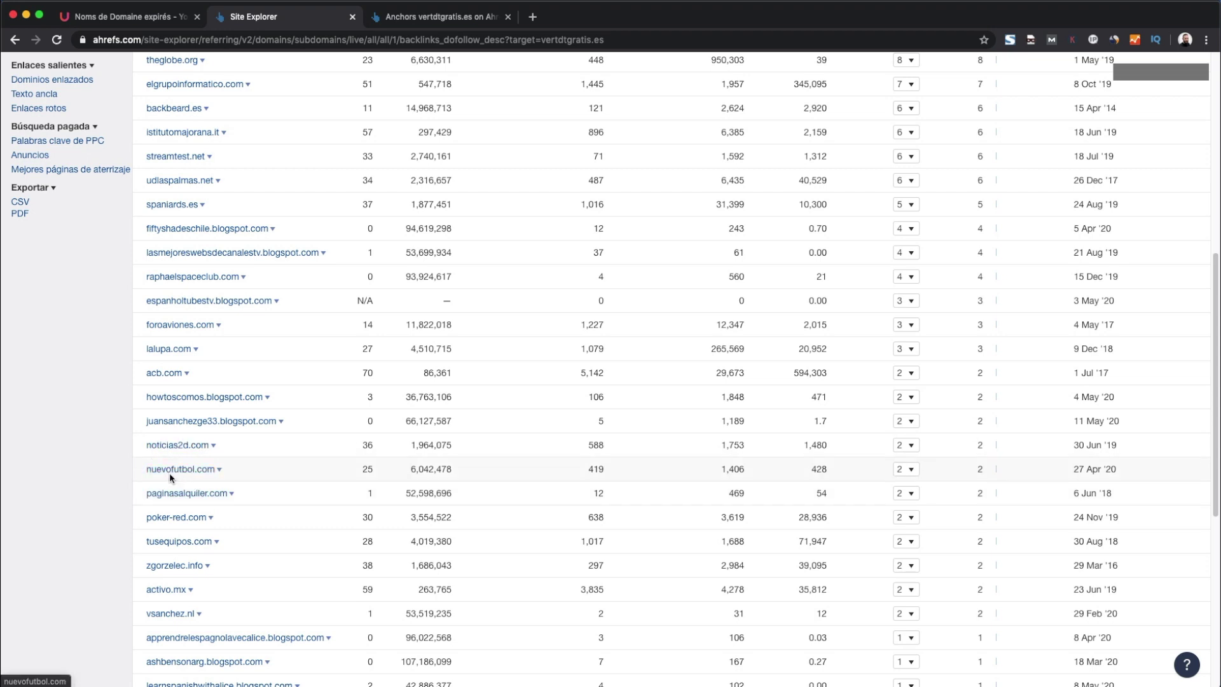
scroll(267, 501, "down", 1)
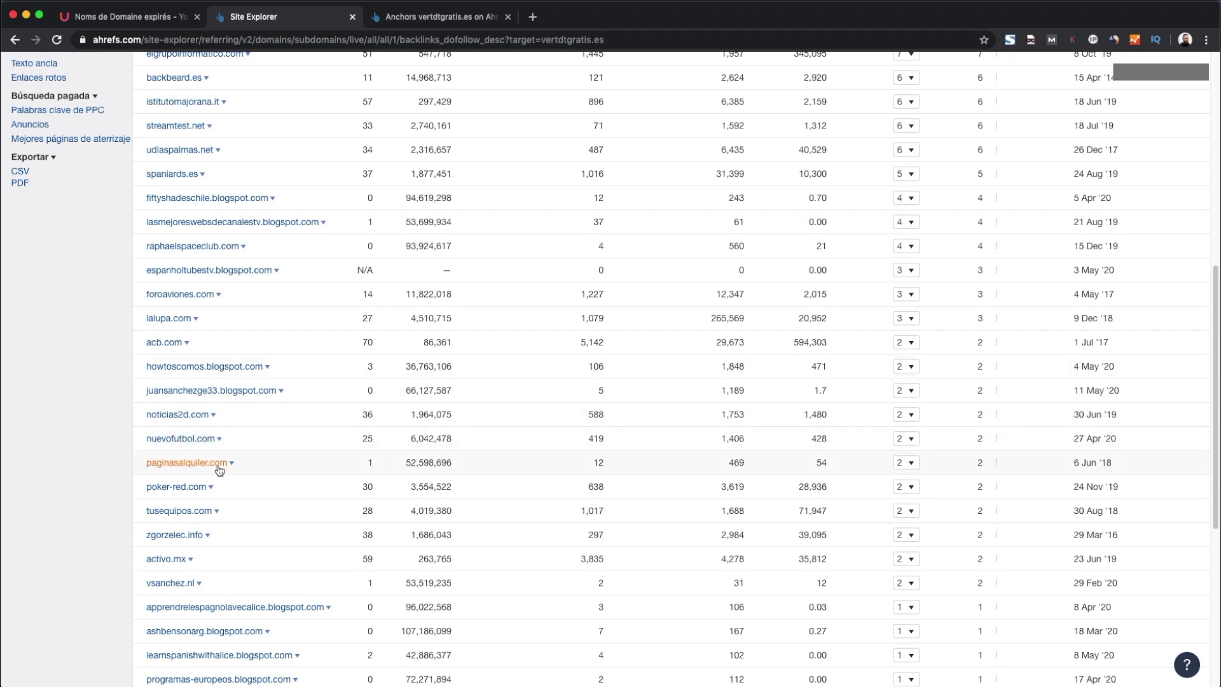
scroll(248, 477, "down", 1)
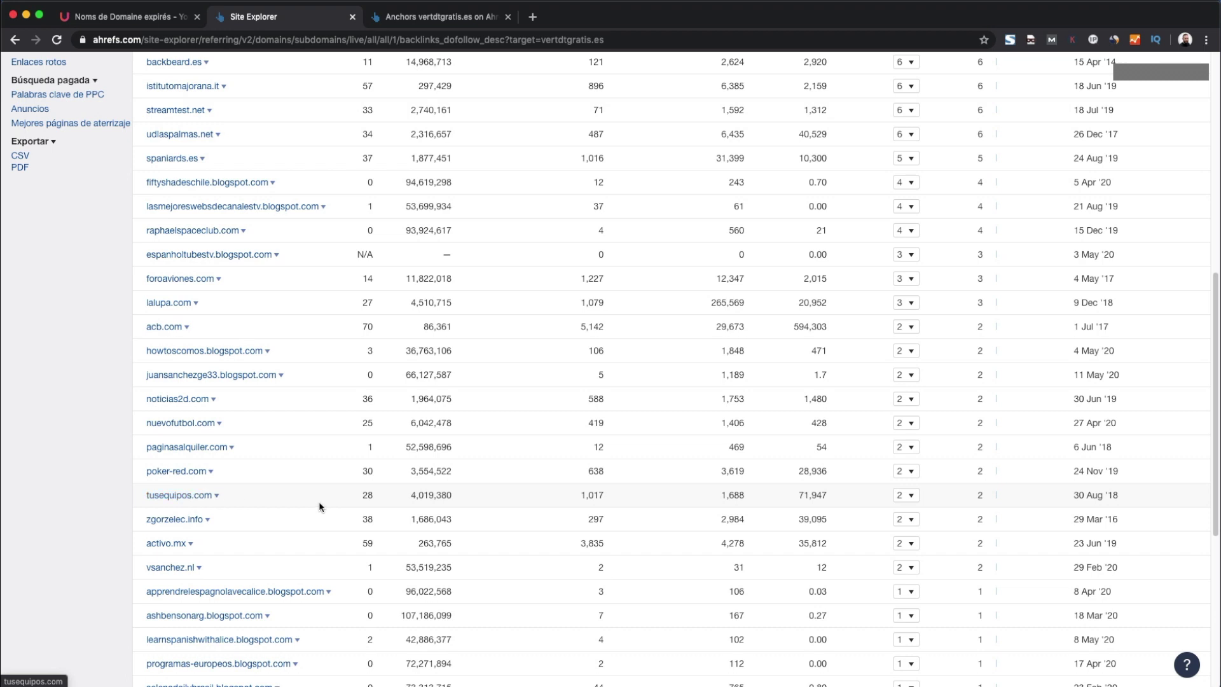
scroll(318, 507, "down", 2)
scroll(319, 507, "up", 2)
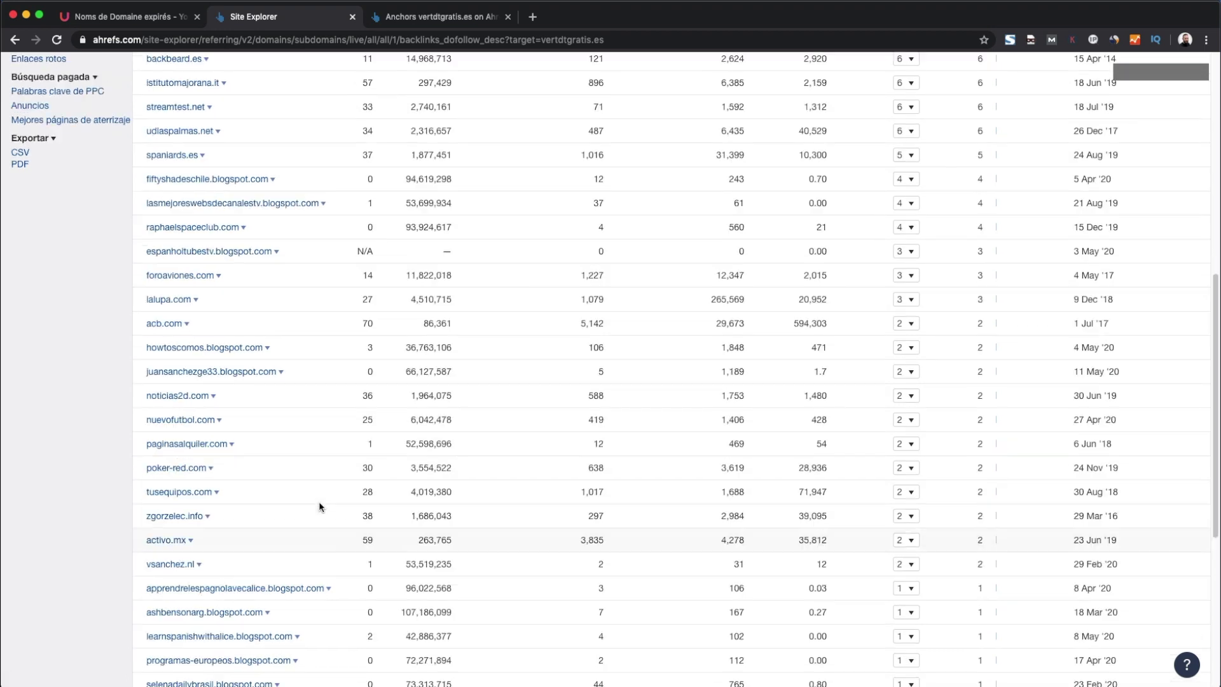
scroll(319, 506, "up", 6)
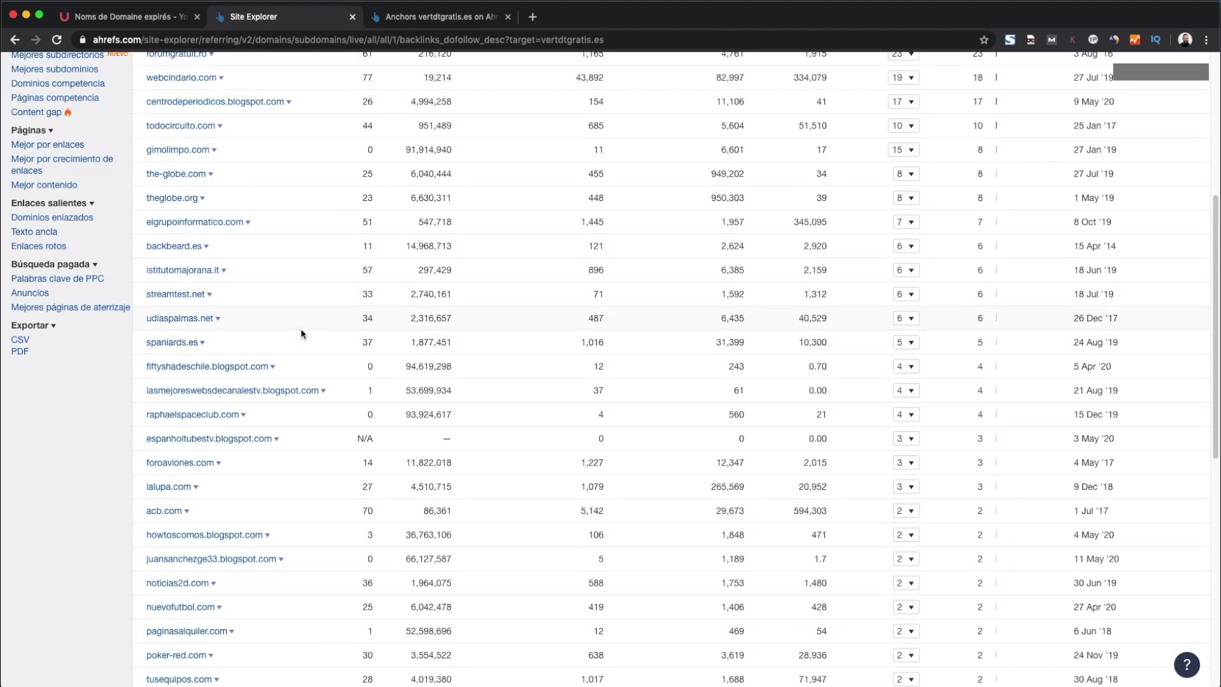
scroll(302, 334, "up", 2)
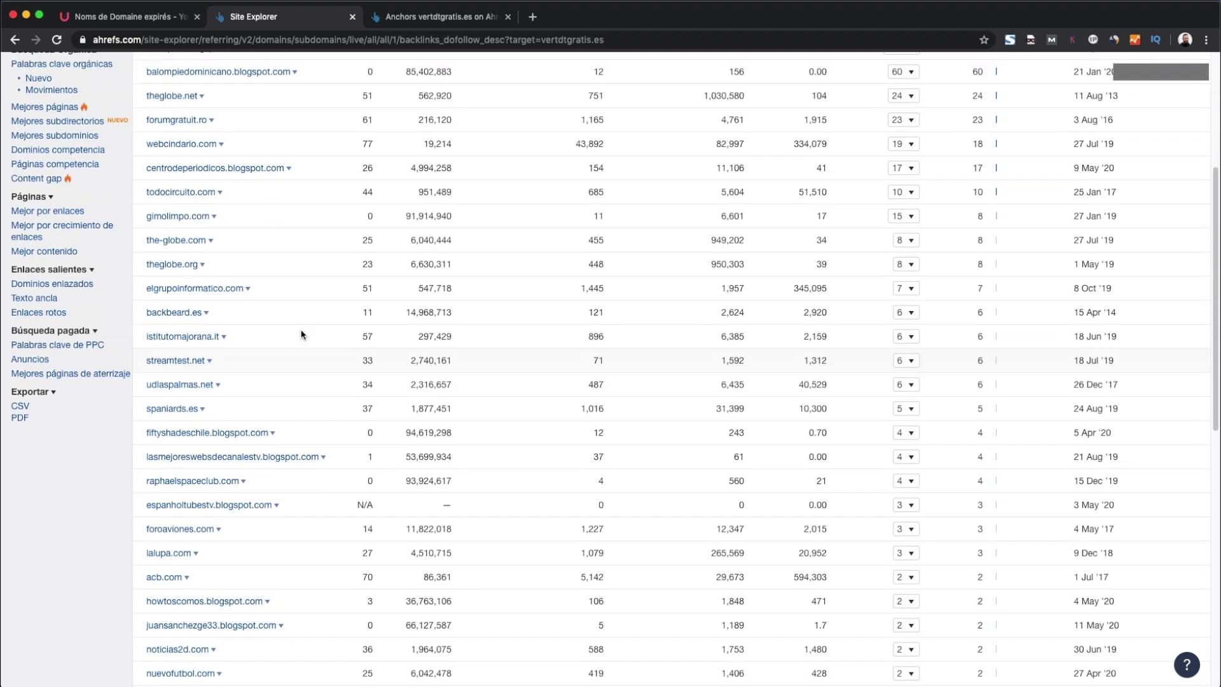
scroll(302, 334, "up", 1)
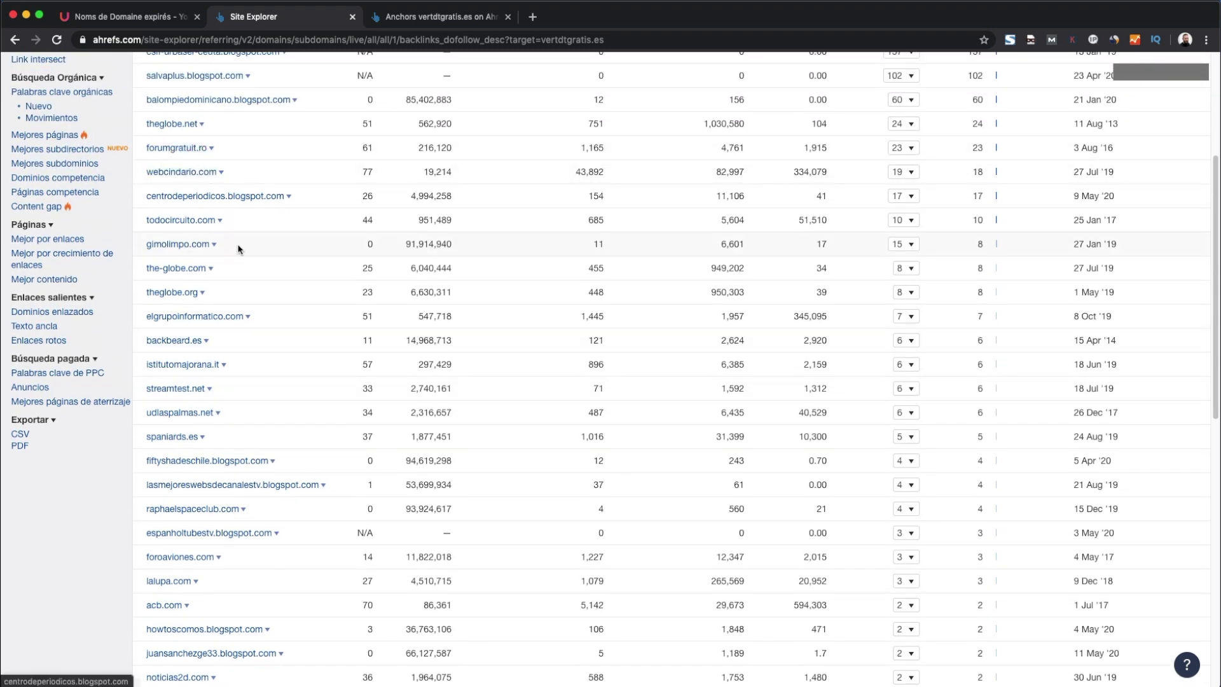
scroll(239, 249, "up", 6)
scroll(285, 197, "down", 15)
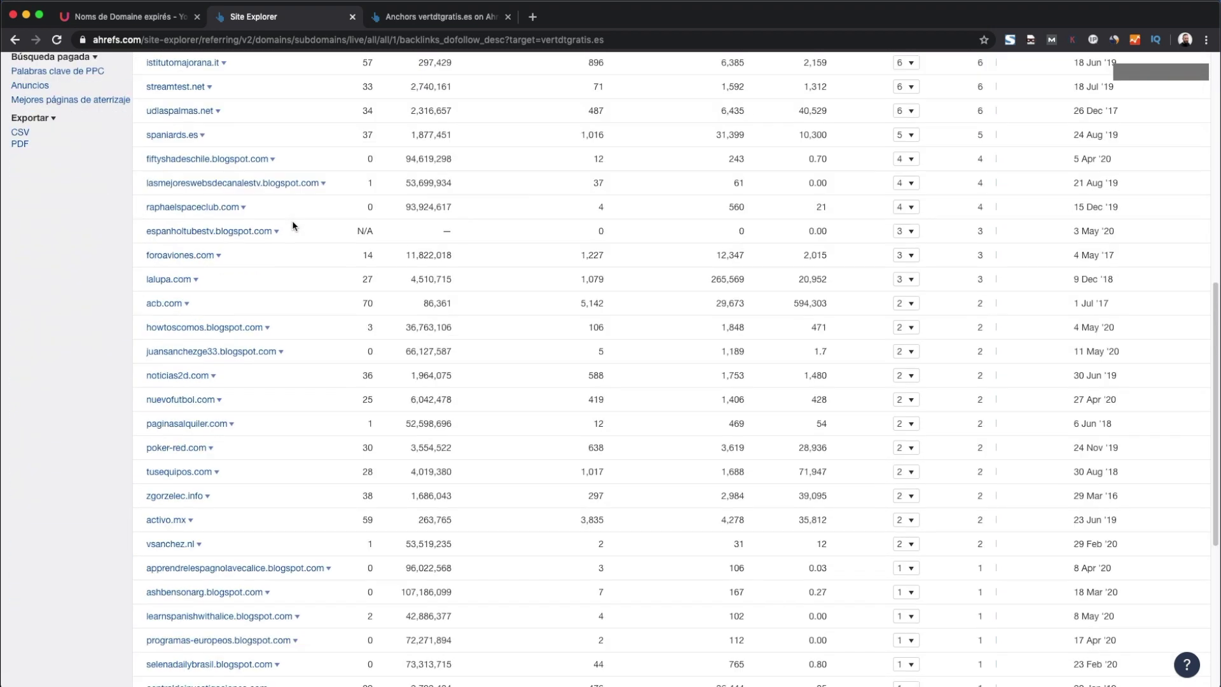
scroll(293, 226, "down", 5)
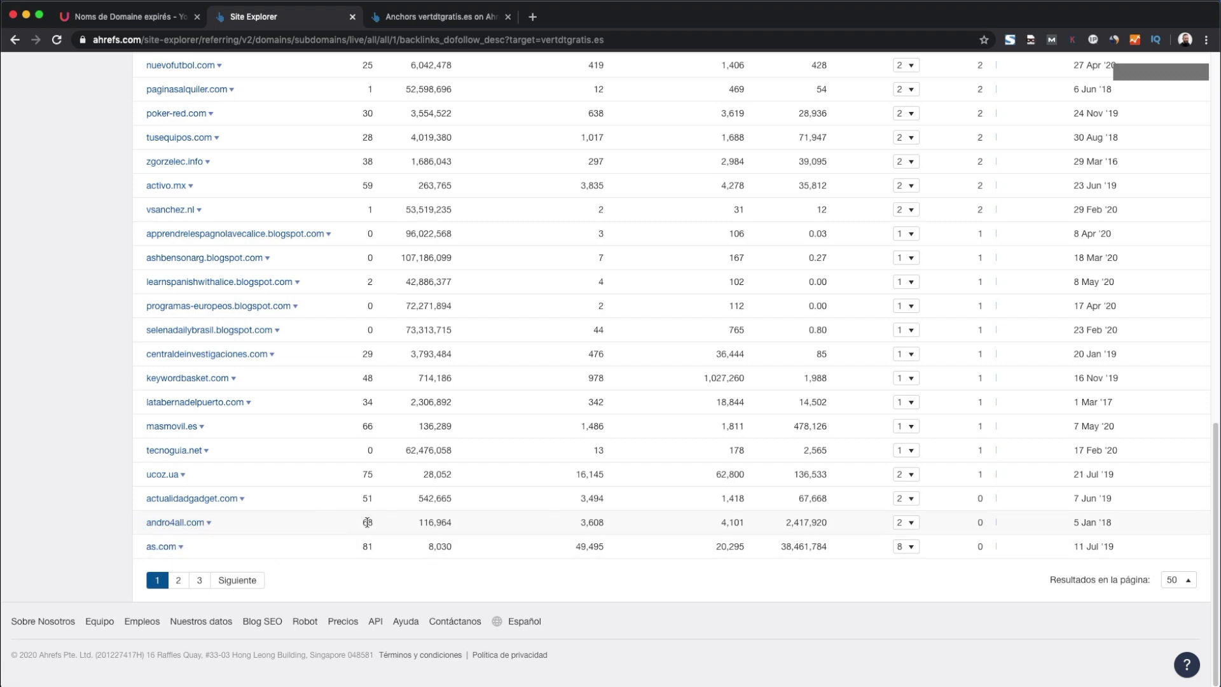
Open the second page of referring domains and review the blogspot sites and high-DR domains listed there.
scroll(369, 528, "up", 20)
scroll(384, 197, "down", 20)
left_click(178, 580)
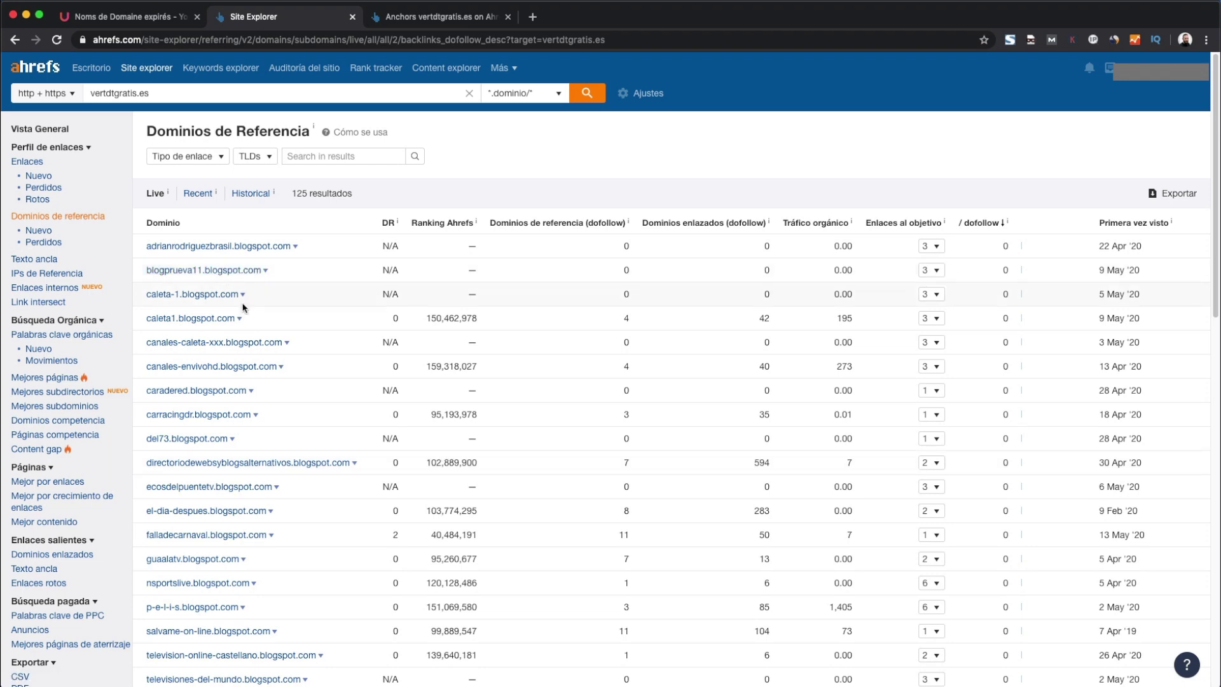
scroll(244, 308, "down", 2)
scroll(244, 308, "down", 3)
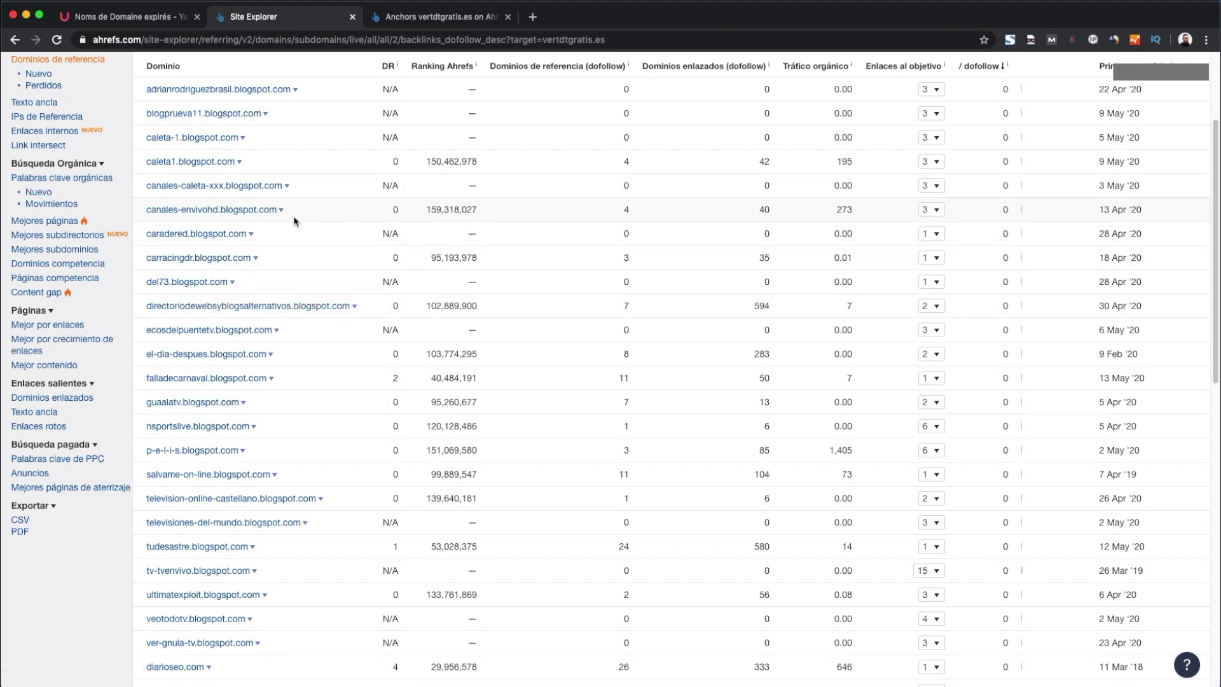
scroll(293, 220, "down", 8)
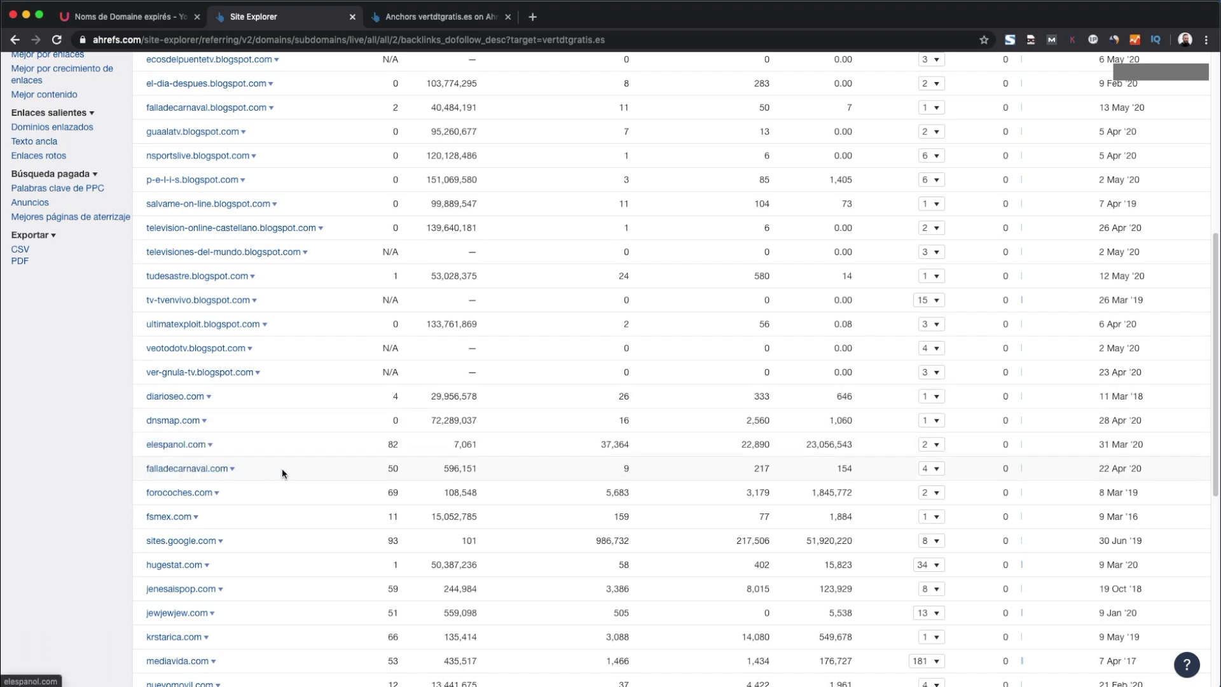
scroll(281, 468, "down", 1)
scroll(254, 474, "down", 1)
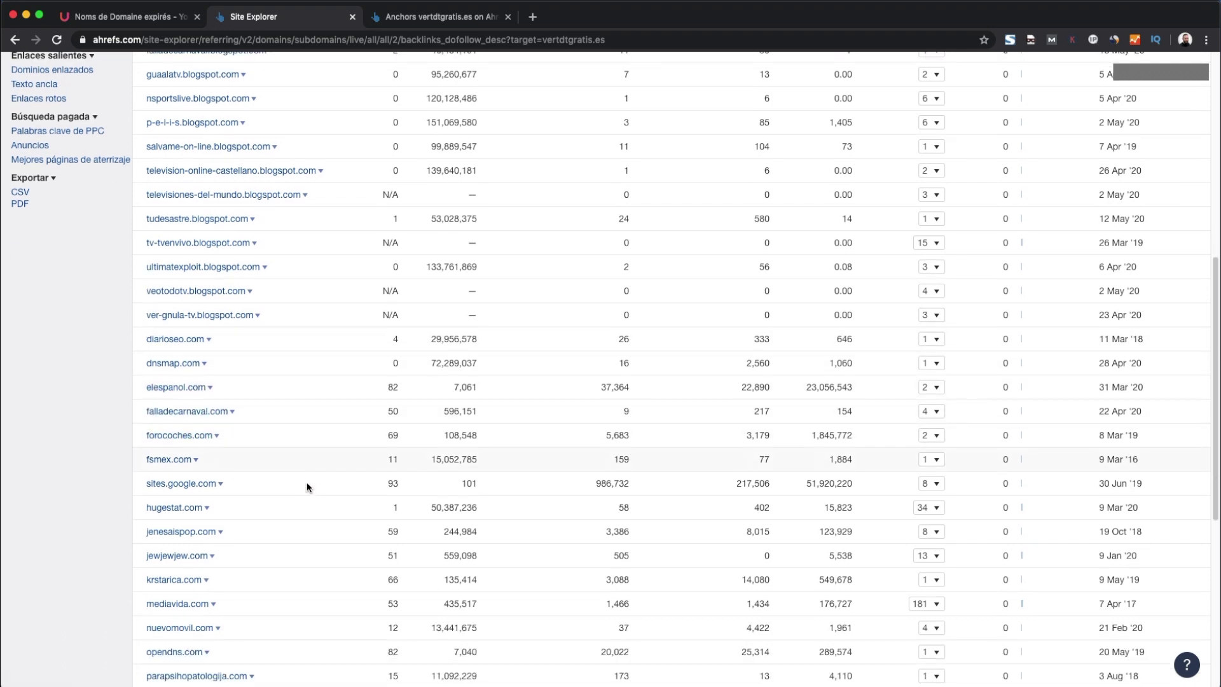
scroll(306, 482, "down", 5)
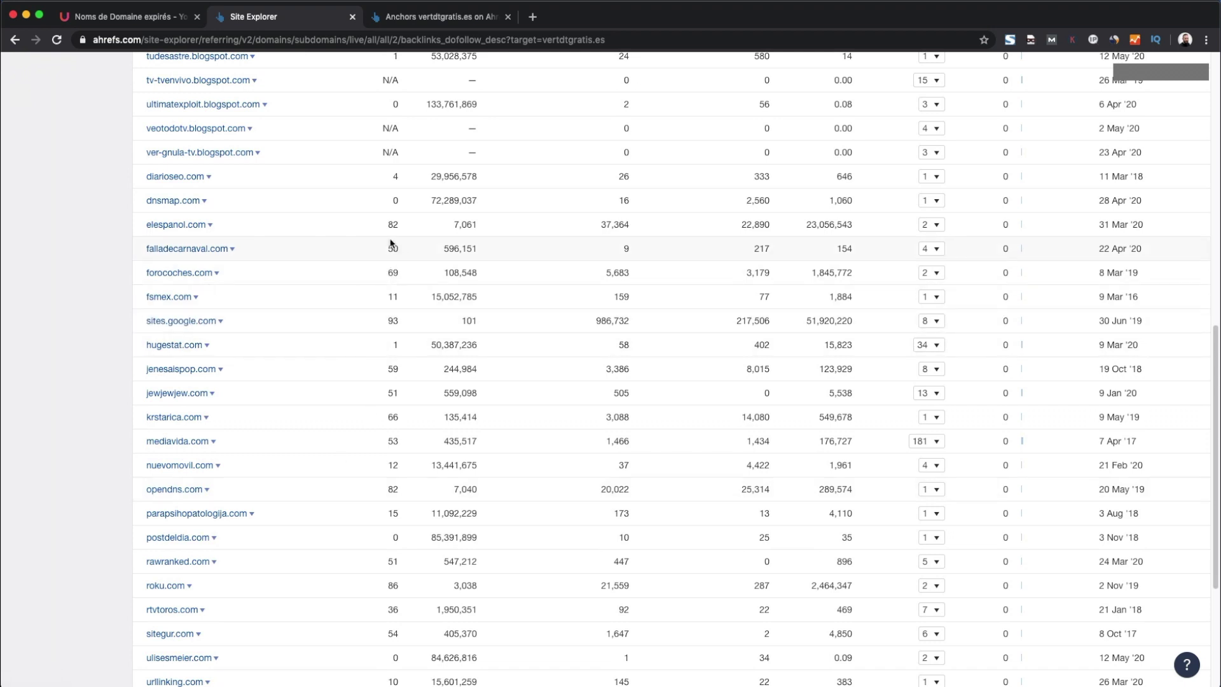
scroll(380, 366, "down", 4)
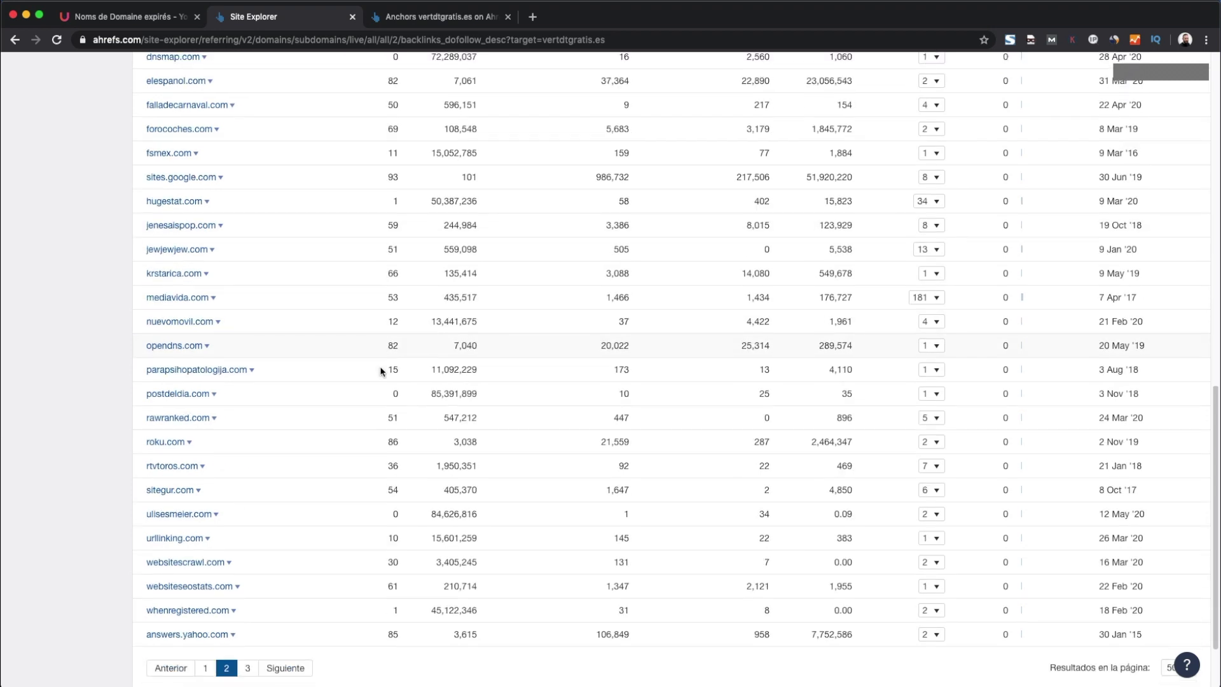
scroll(380, 370, "down", 1)
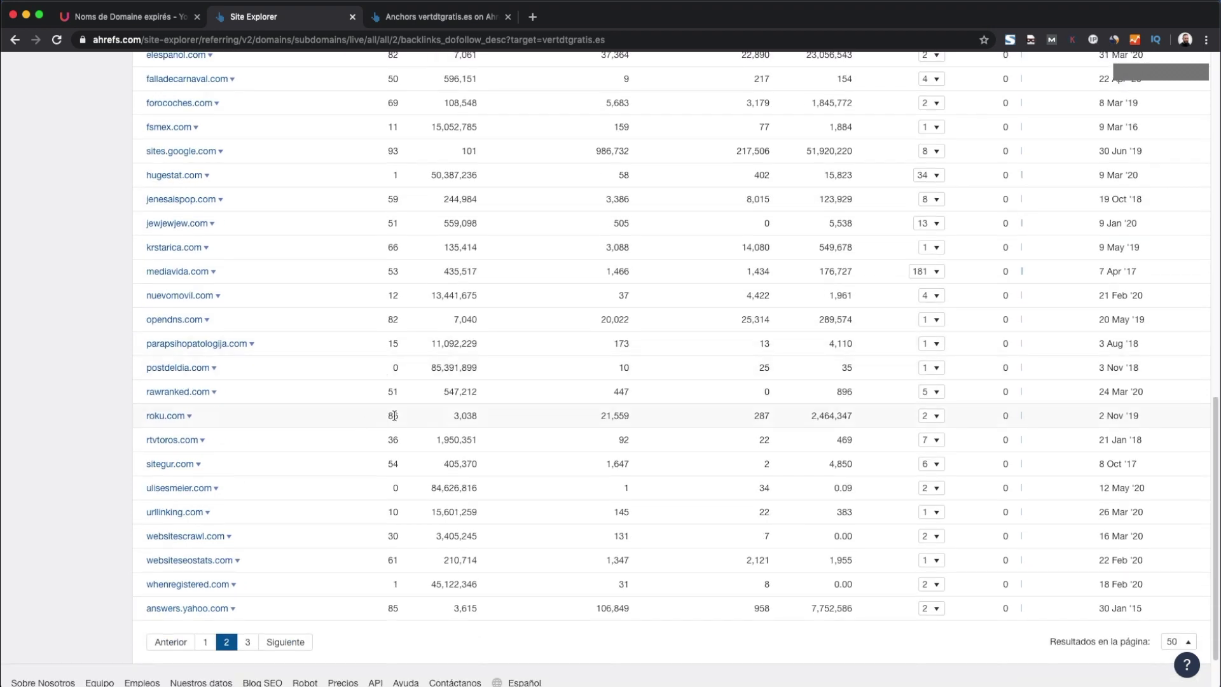
Highlight the target domain vertdtgratis.es in the search field and glance over the start of the second page again.
scroll(414, 465, "up", 15)
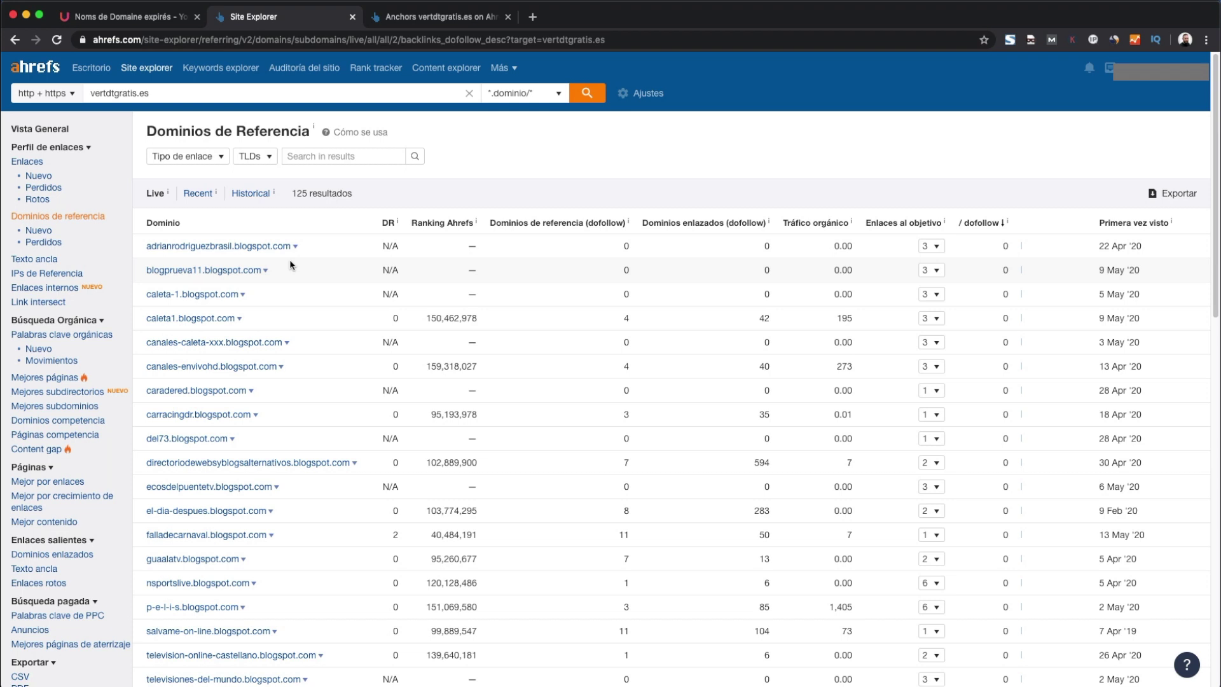
left_click_drag(162, 93, 84, 93)
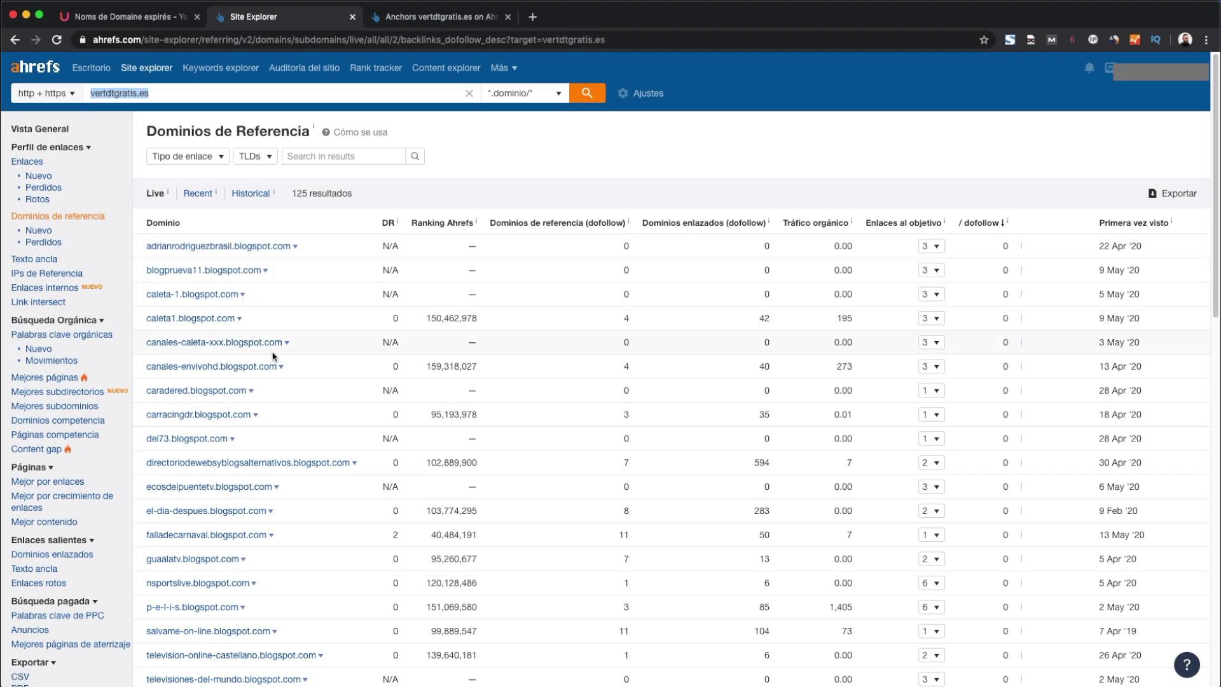
scroll(274, 357, "down", 3)
scroll(277, 354, "down", 2)
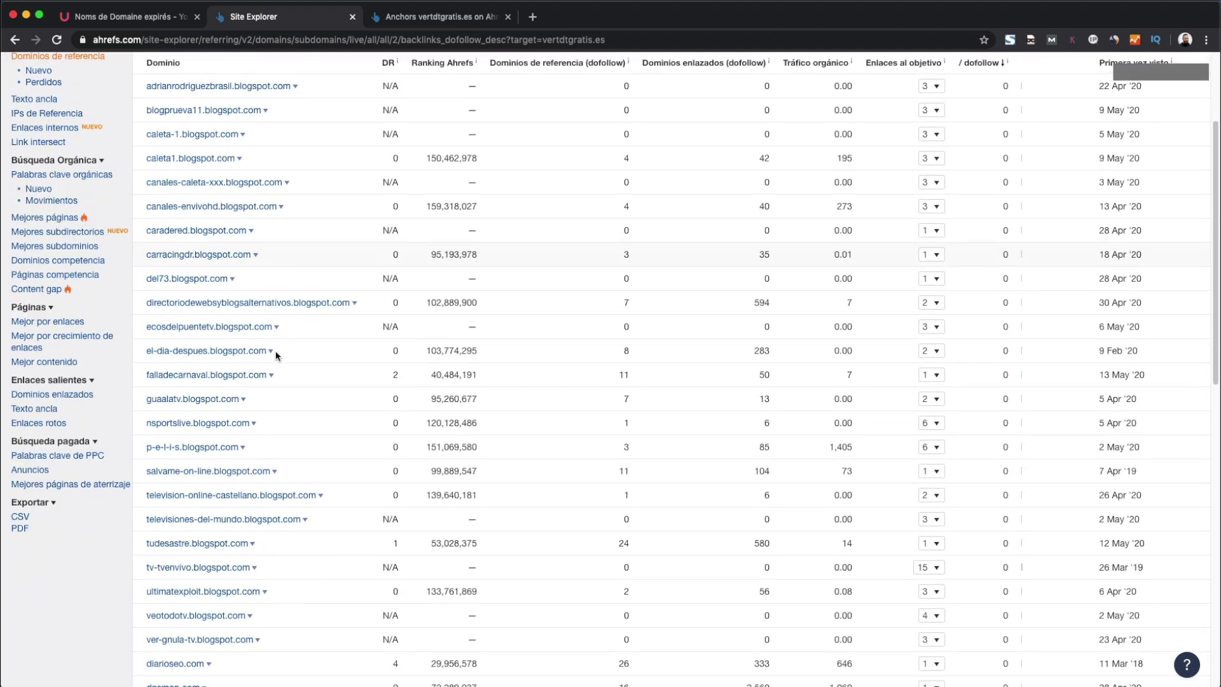
scroll(277, 355, "up", 5)
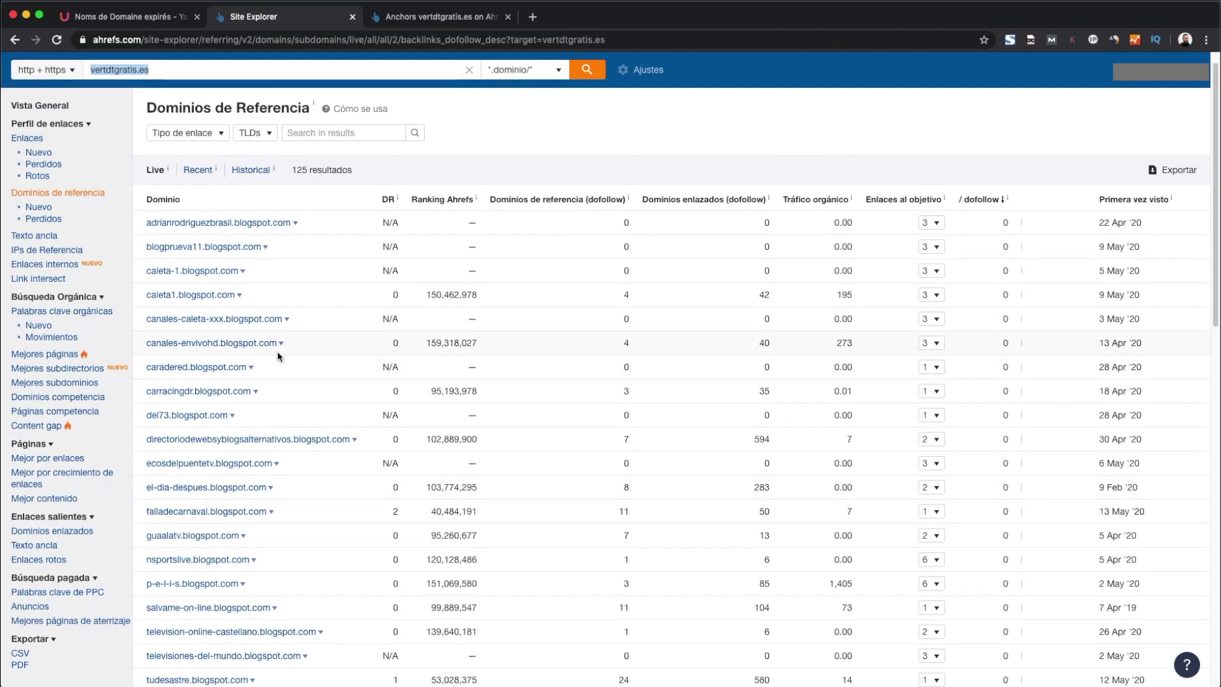
scroll(277, 352, "up", 1)
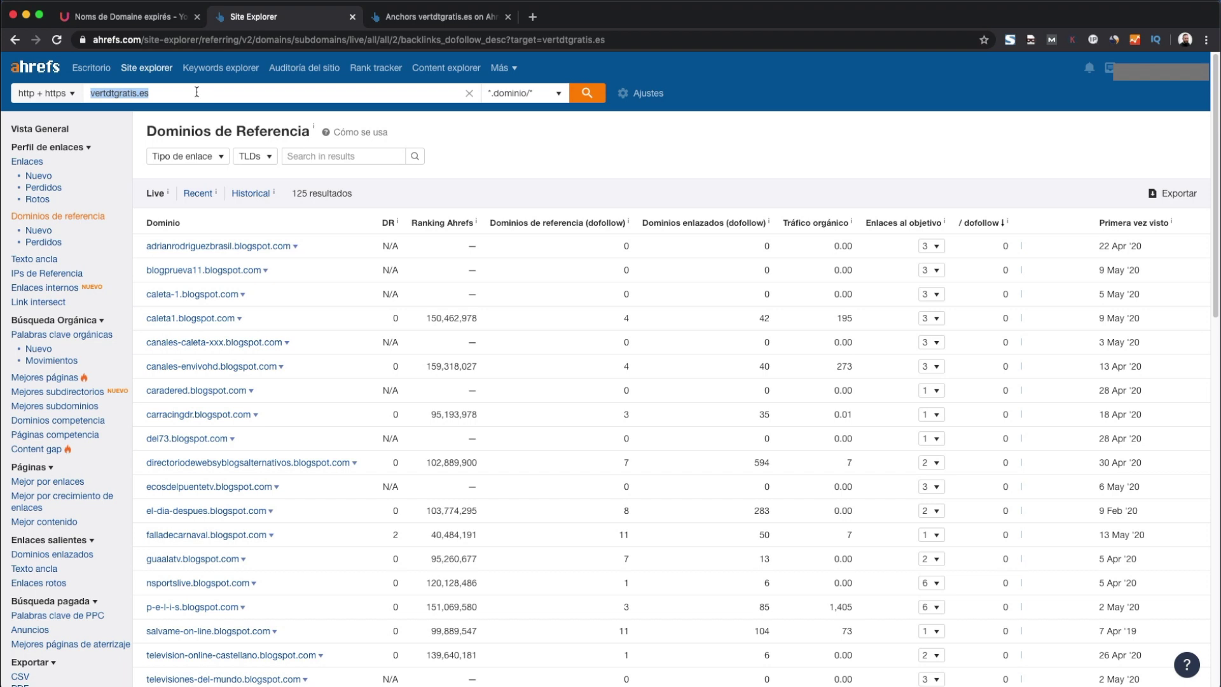